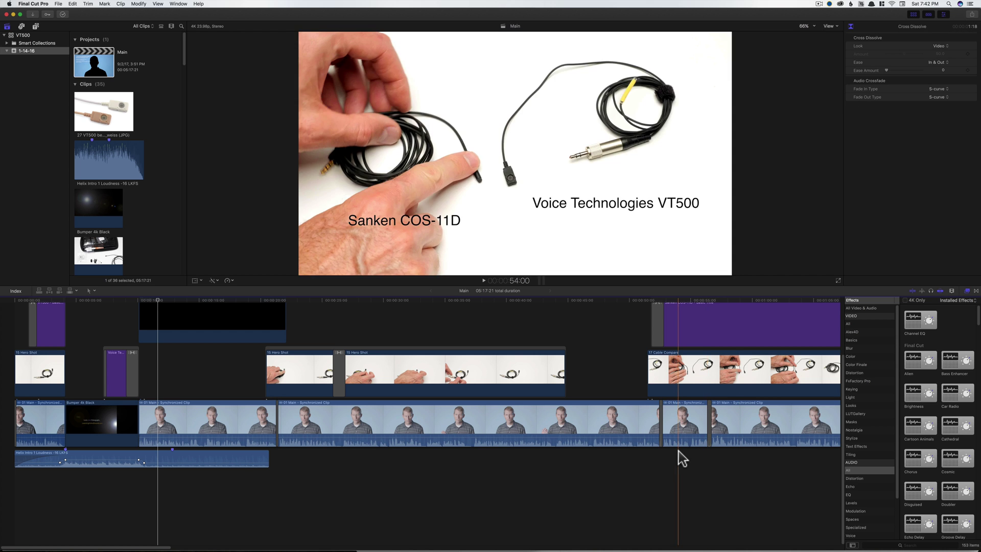
Bring up the youlean.co Loudness Meter page in Safari, then return to the Final Cut Pro Main project.
mouse_move(544, 544)
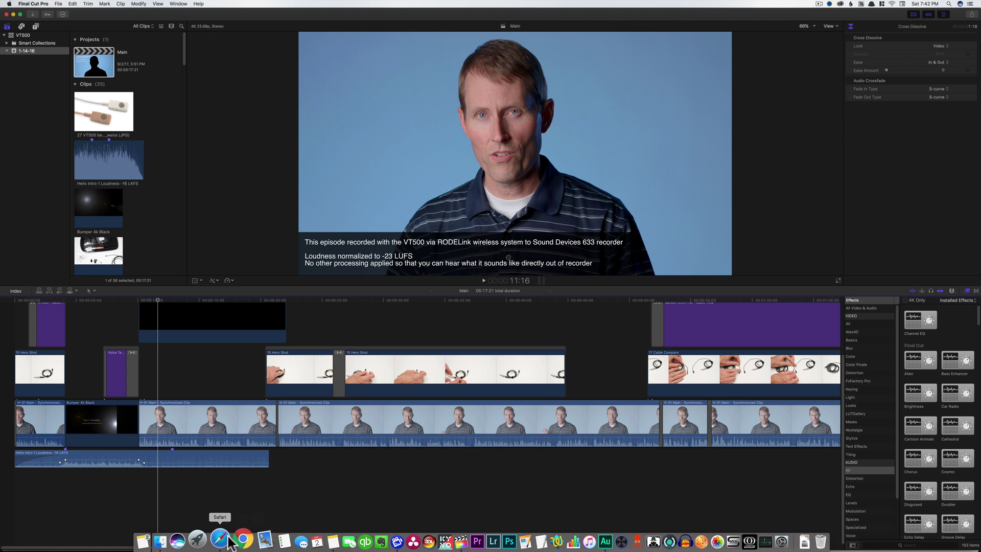
click(208, 541)
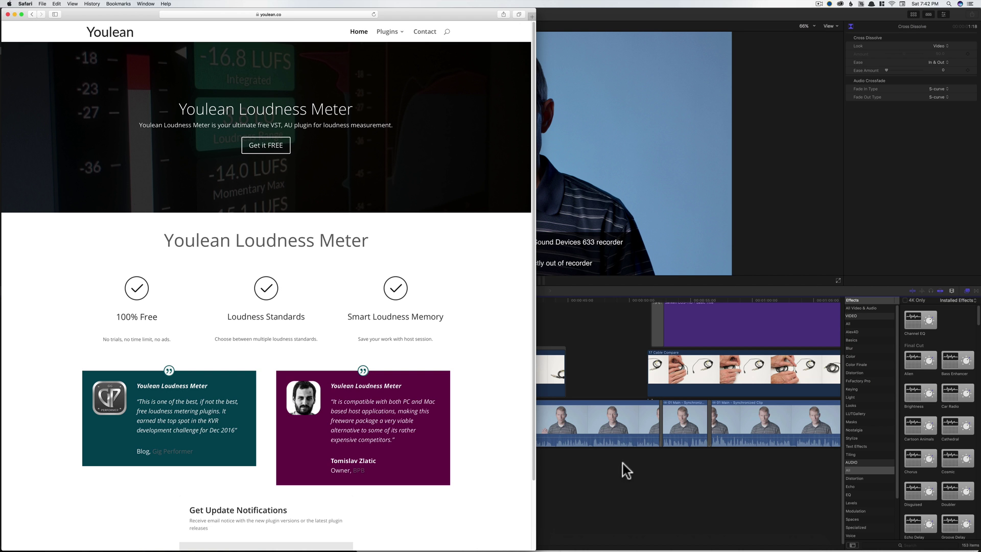
click(637, 471)
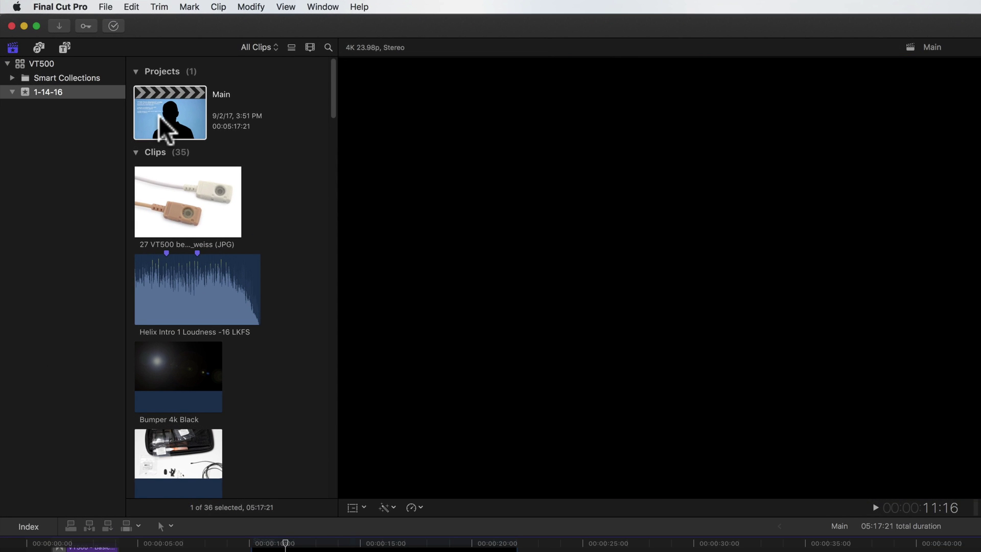
Duplicate the Main project as Main 1, open it, and put the playhead at 25:01.
right_click(158, 115)
click(182, 149)
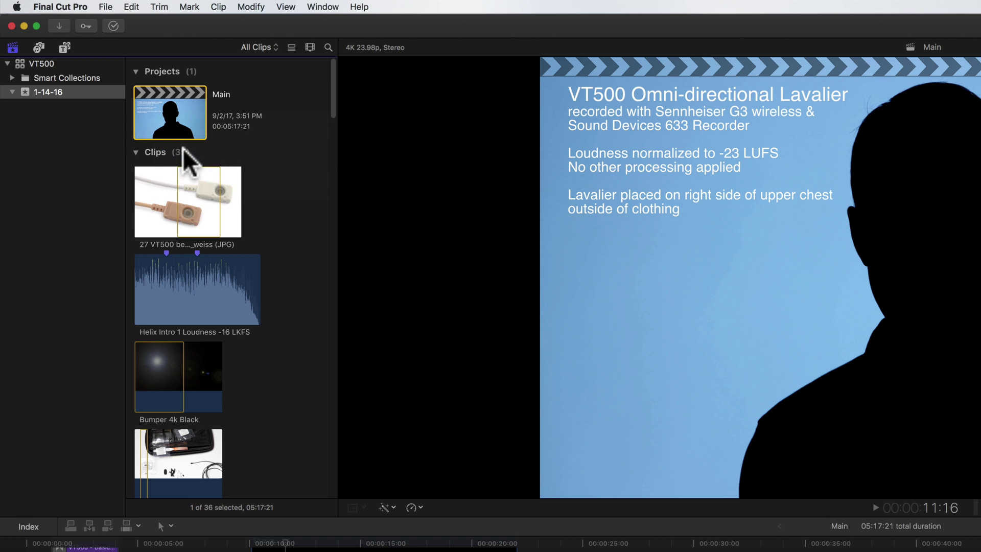
double_click(163, 118)
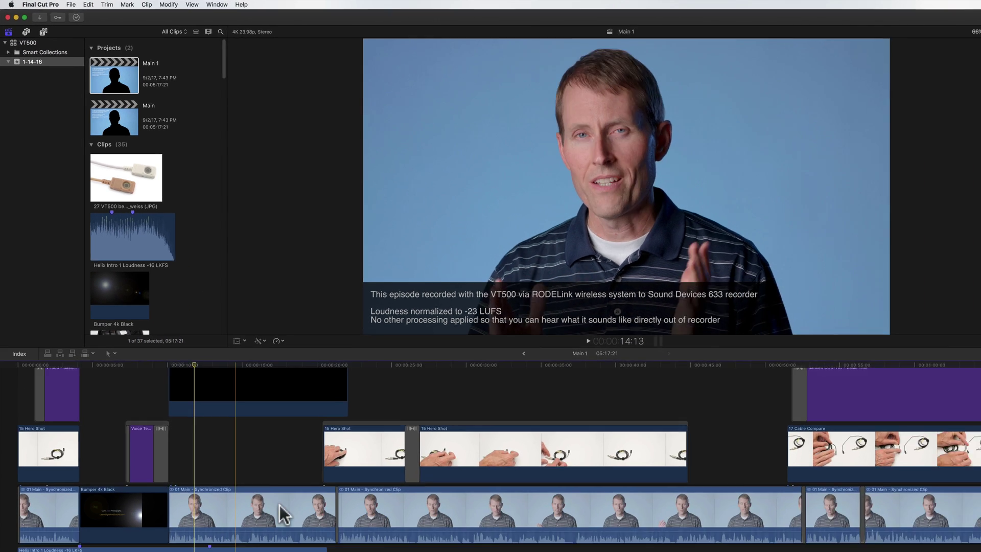
click(322, 468)
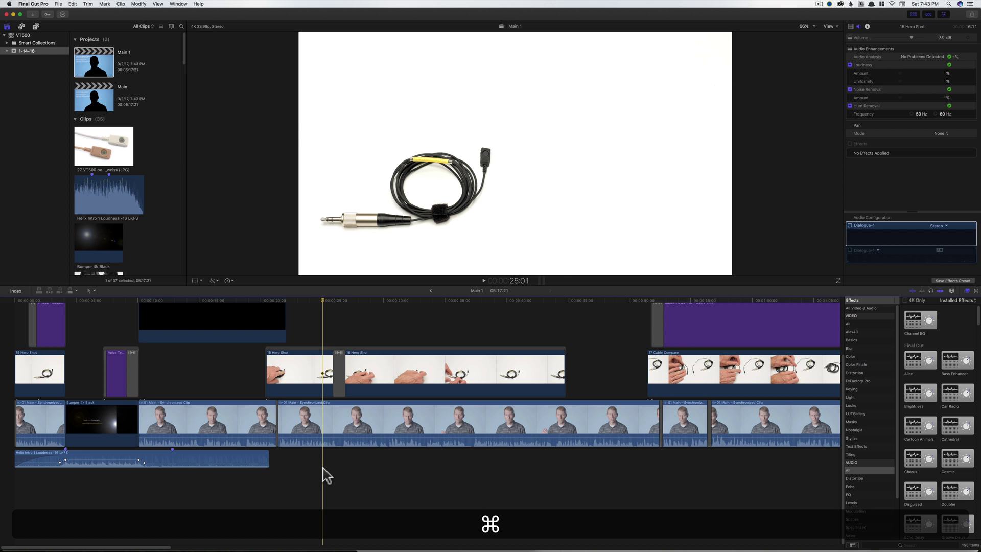
Select all clips in Main 1 and combine them into compound clip Main 1 Clip 3.
key(super+a)
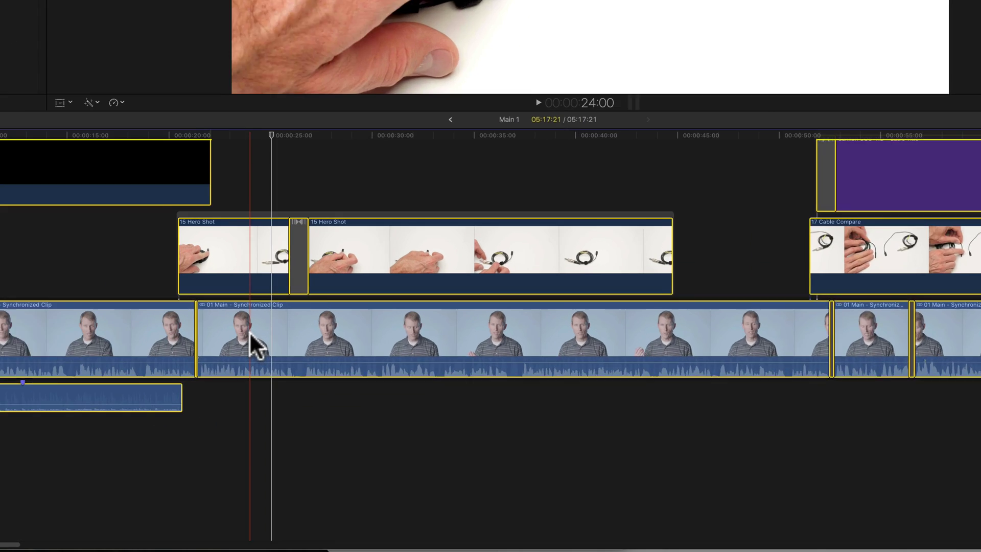
right_click(309, 418)
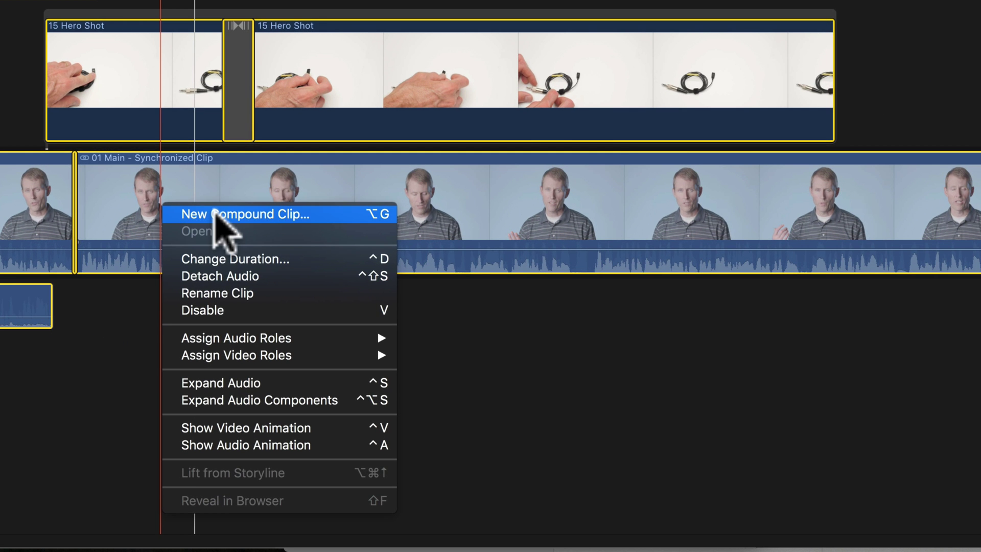
click(215, 214)
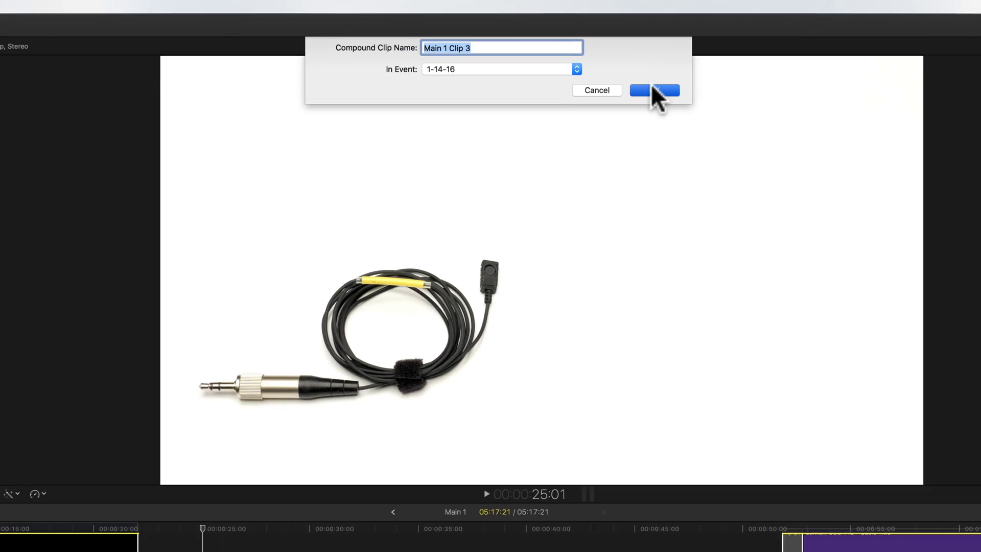
click(654, 90)
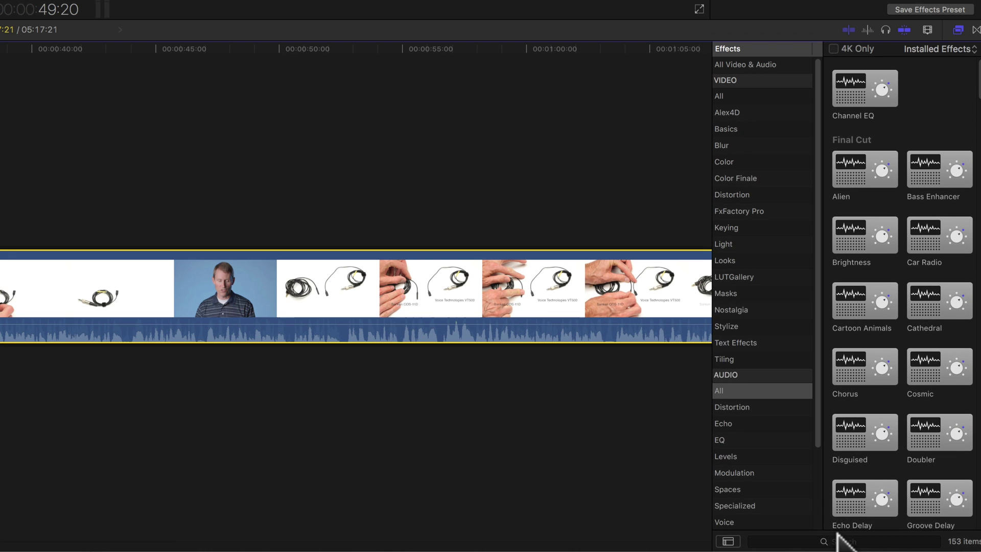
Search the Audio > All effects for 'compressor' and apply Compressor to the compound clip.
click(728, 375)
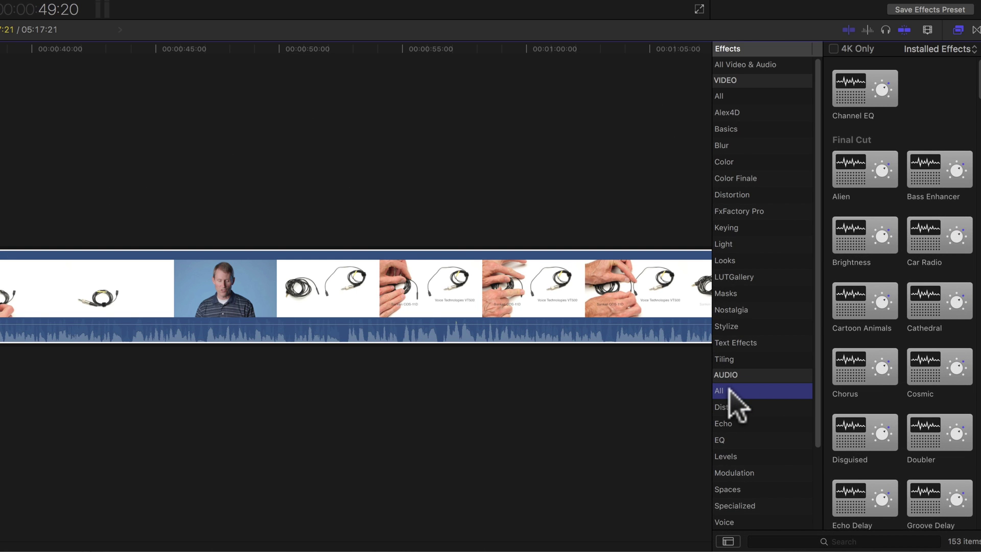
click(814, 540)
text(c)
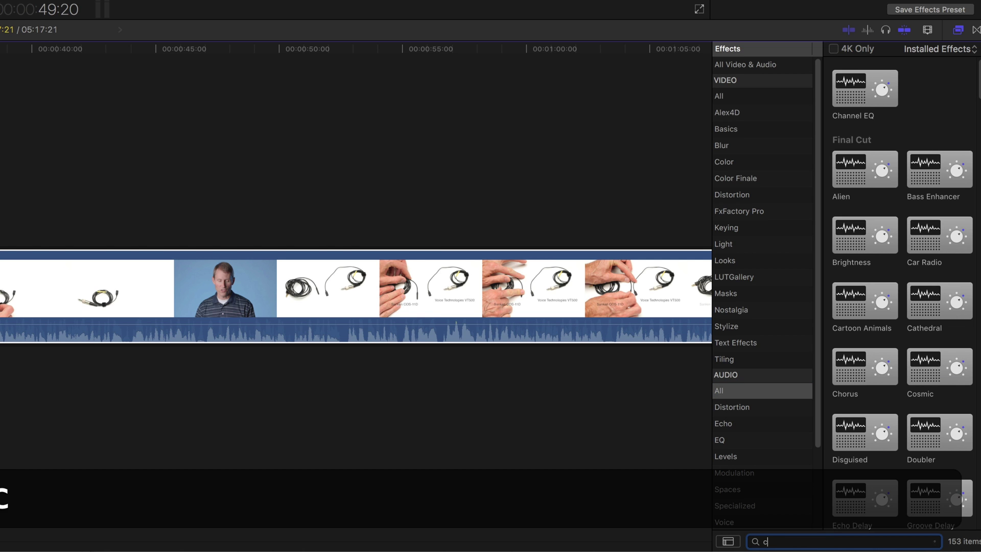
text(ompress)
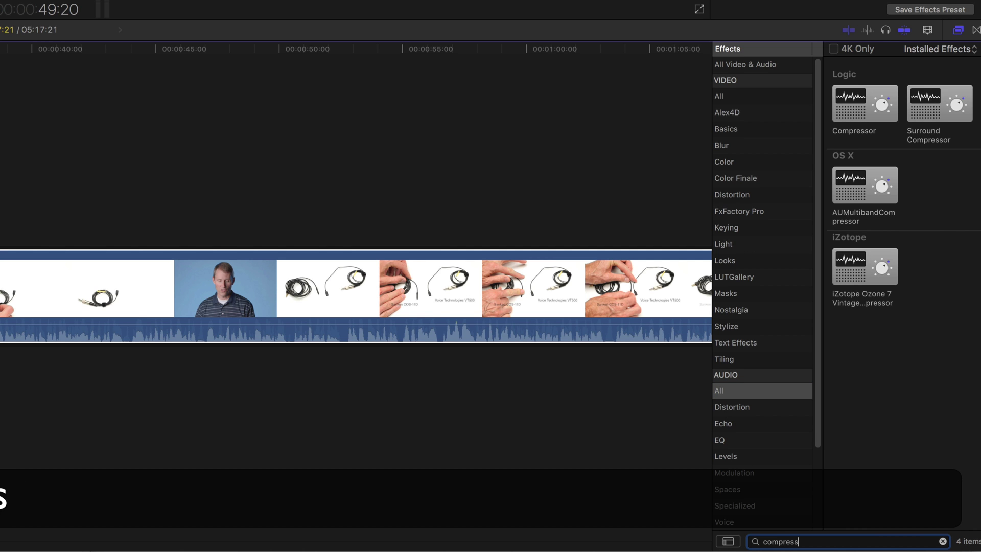
text(or)
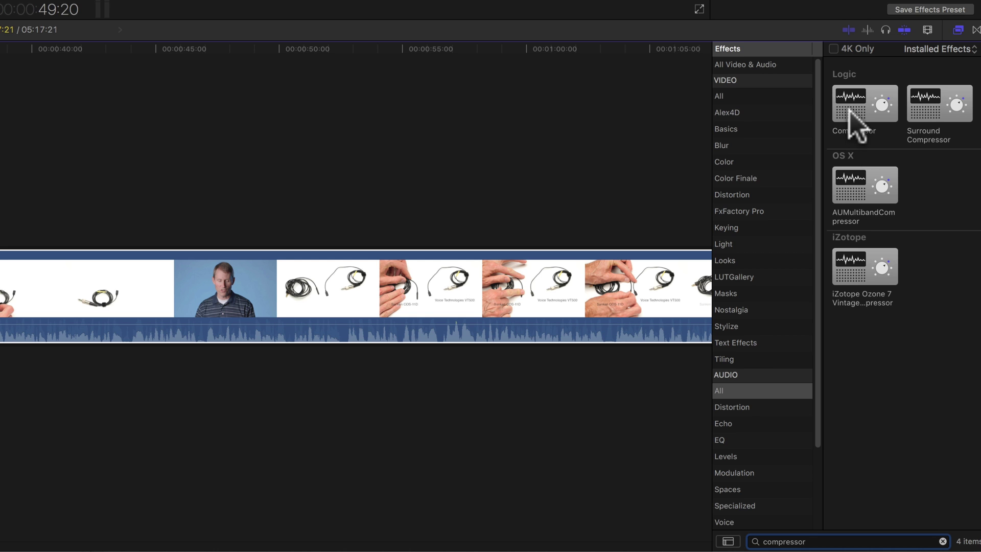
drag(860, 114, 414, 306)
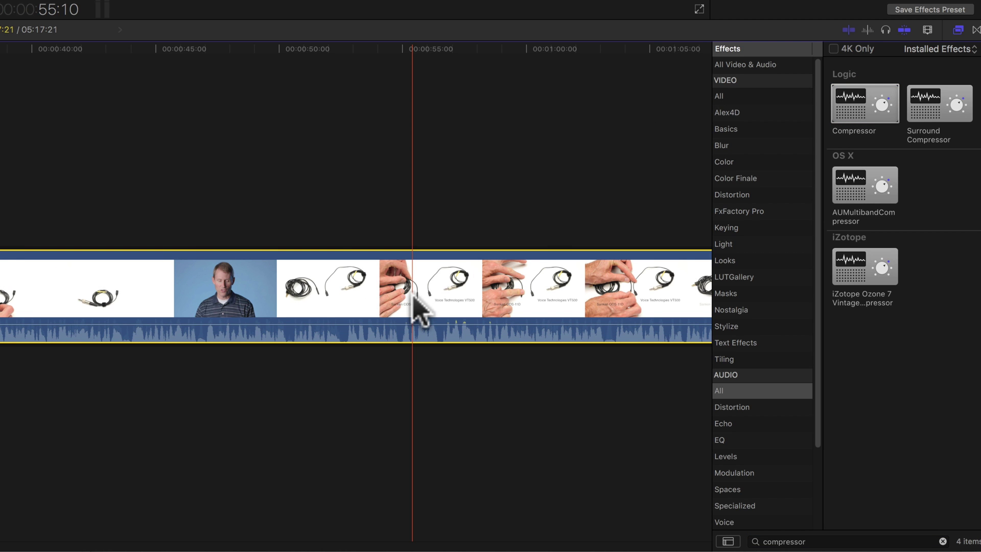
Search 'Youle', add the Youlean Loudness Meter to the clip, and select it in the effects list.
click(751, 537)
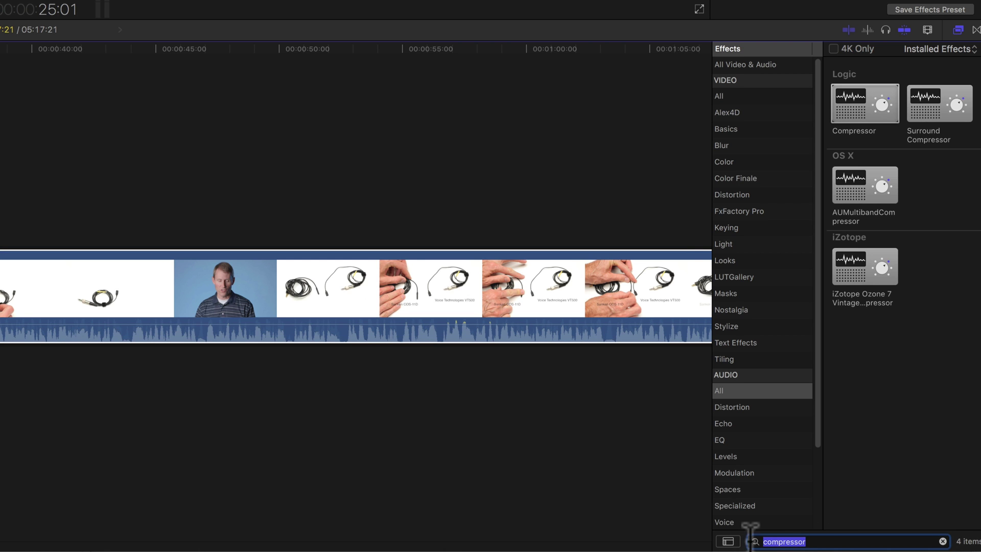
text(Youle)
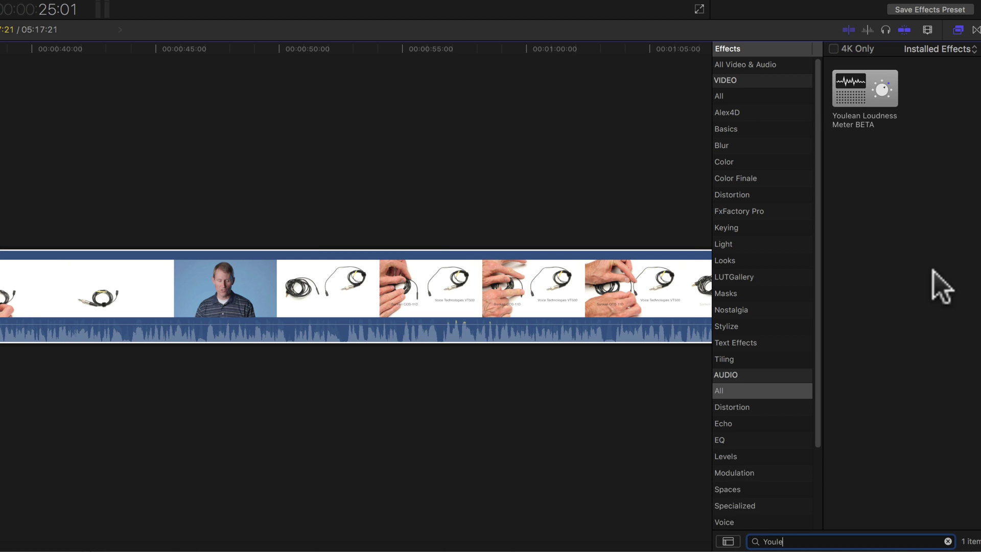
drag(856, 102, 407, 323)
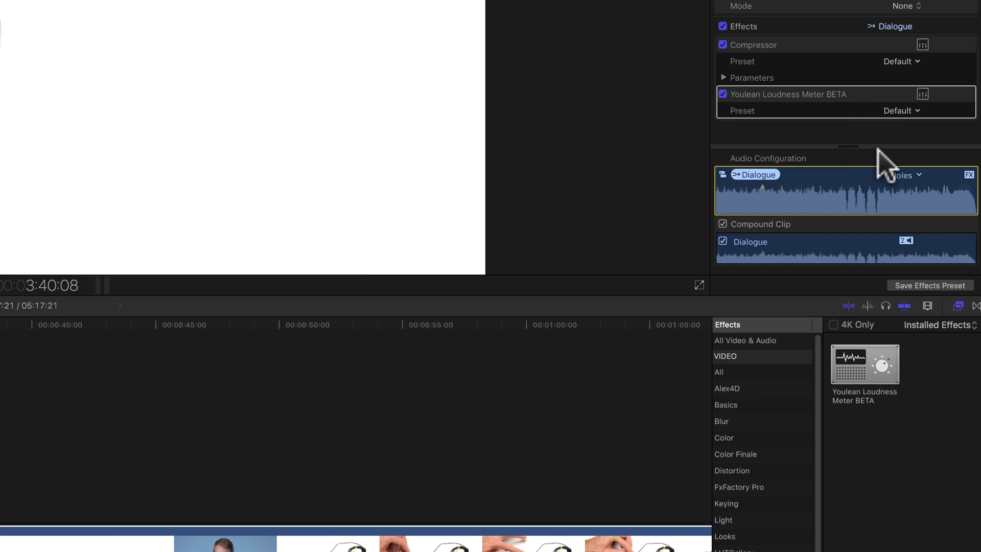
drag(863, 146, 862, 157)
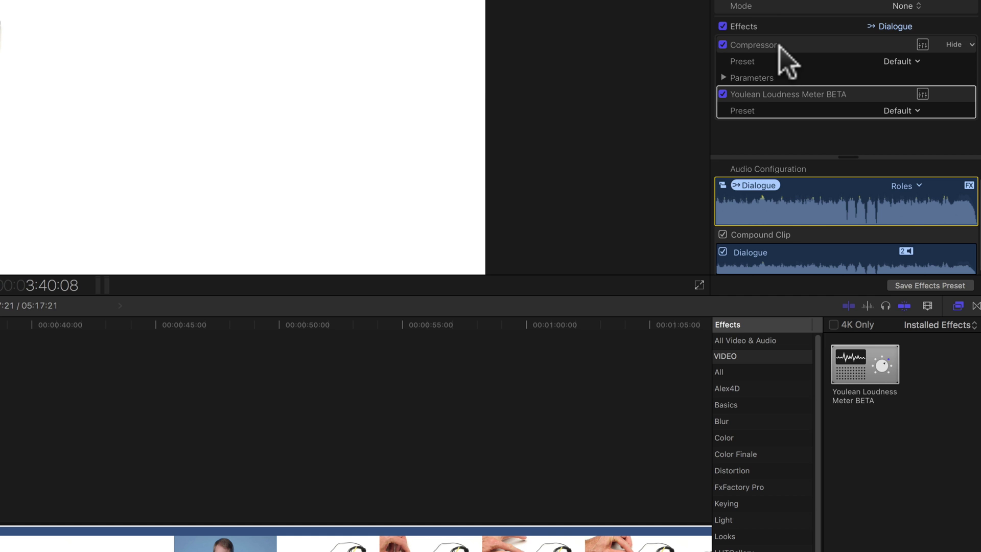
click(779, 78)
click(774, 97)
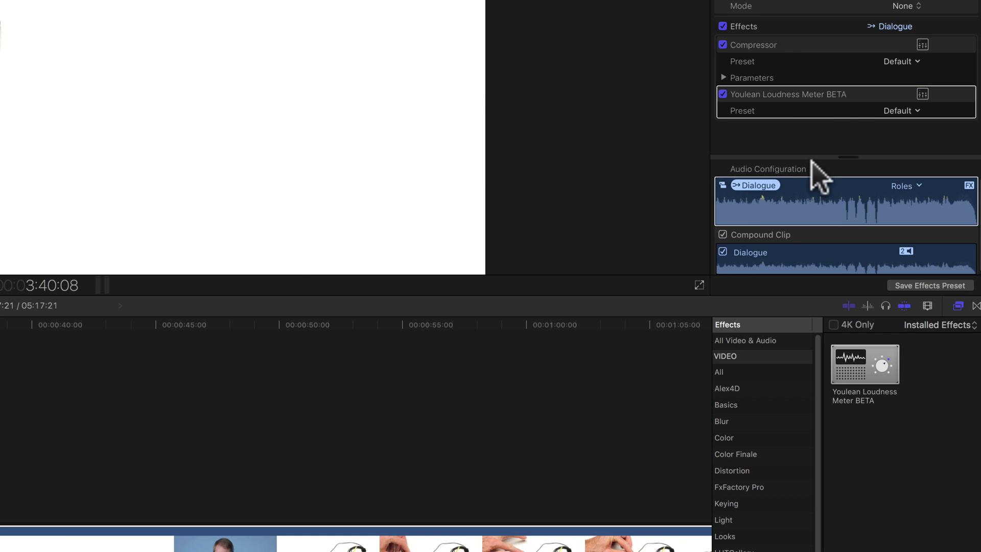
click(806, 159)
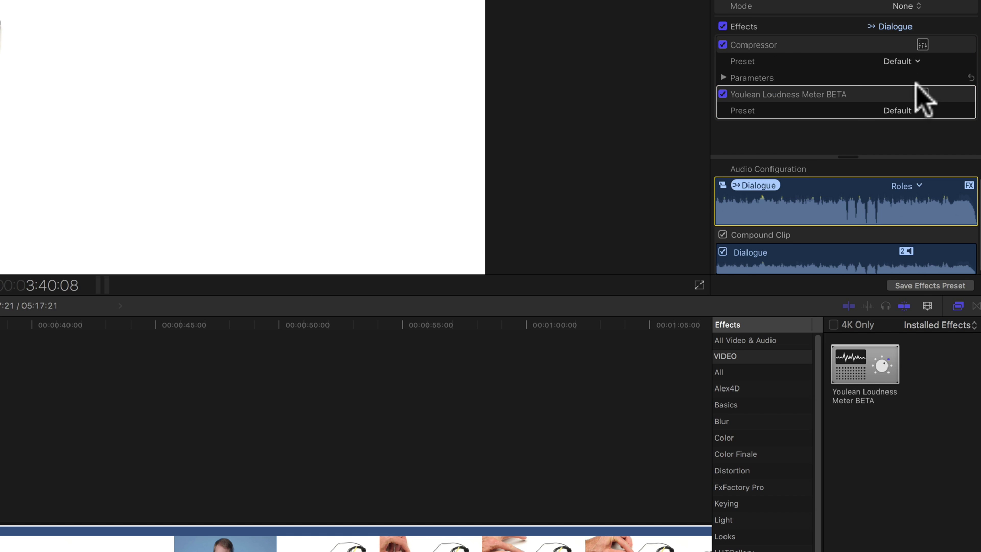
Open the Youlean meter editor and move it right so the Compressor window shows beside it.
click(922, 94)
drag(353, 219, 519, 204)
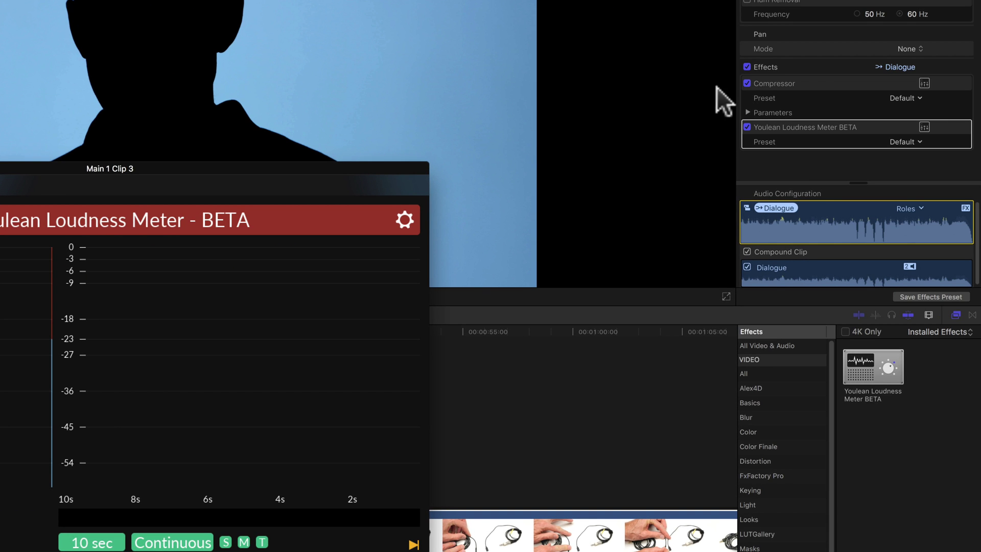
Bypass the Compressor, measure about -23.0 LUFS integrated, and shorten release to 180 ms.
click(747, 82)
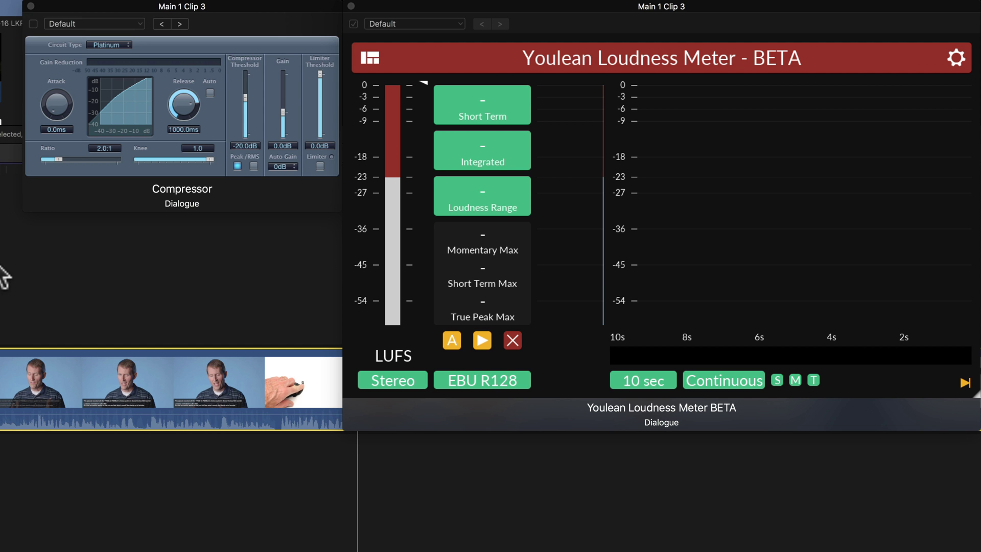
key(space)
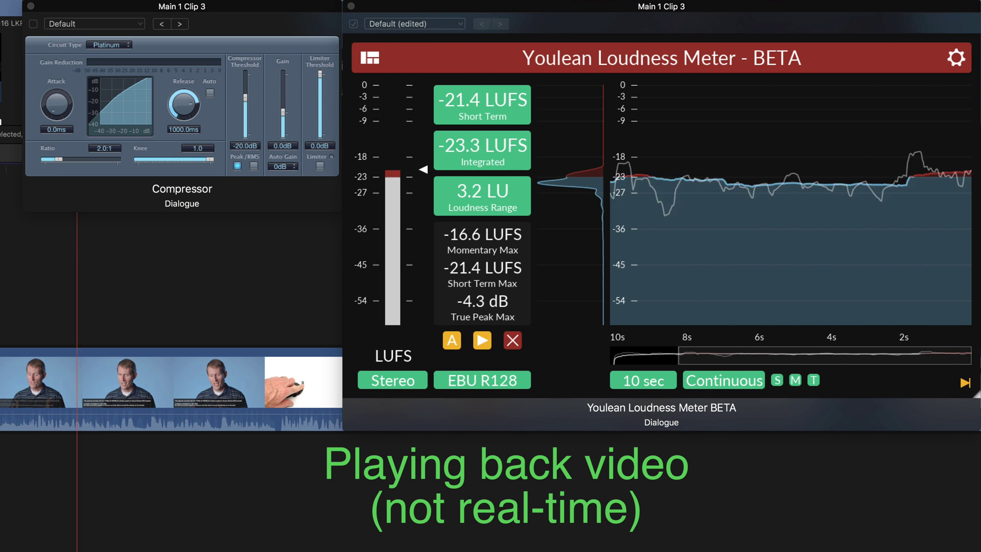
key(space)
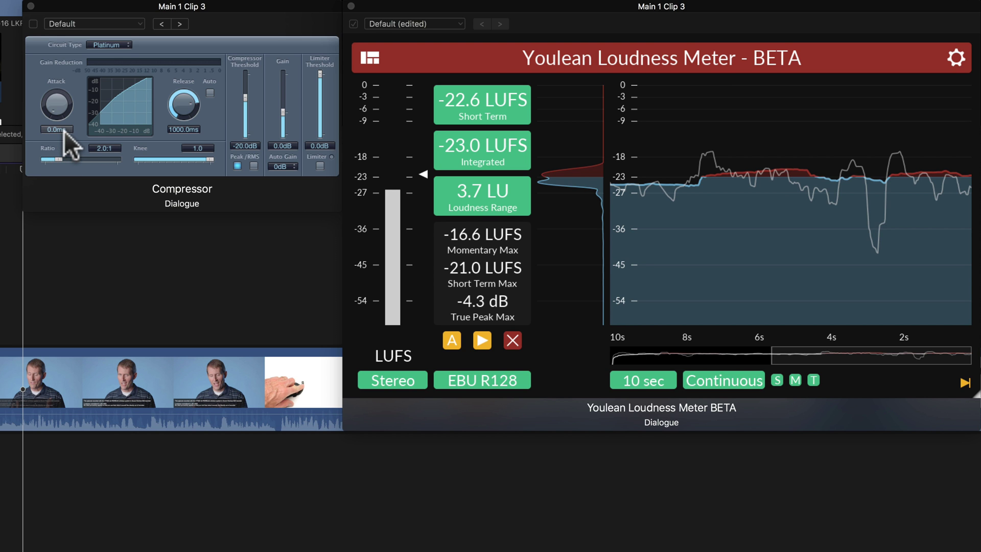
mouse_move(185, 108)
mouse_down()
mouse_move(194, 142)
mouse_move(194, 129)
mouse_move(183, 134)
mouse_move(184, 112)
mouse_up()
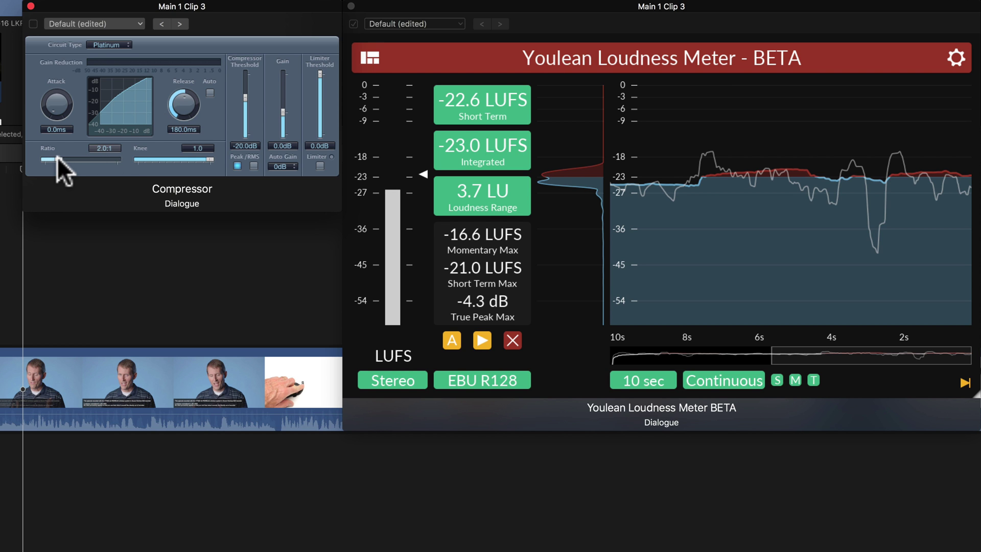
Adjust the Compressor to a 3.1:1 ratio, 0.0 knee and -2.0 dB limiter threshold.
drag(57, 158, 67, 158)
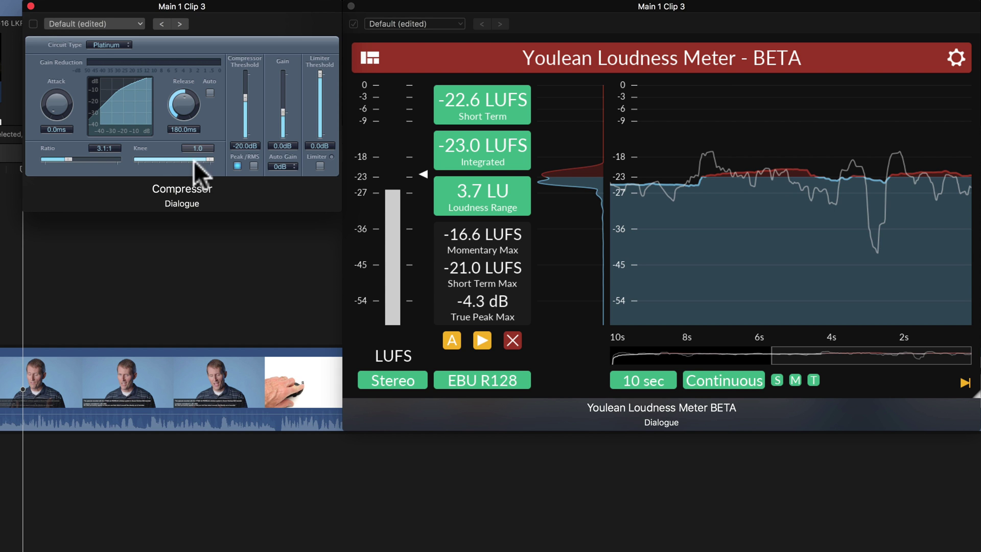
drag(208, 159, 162, 156)
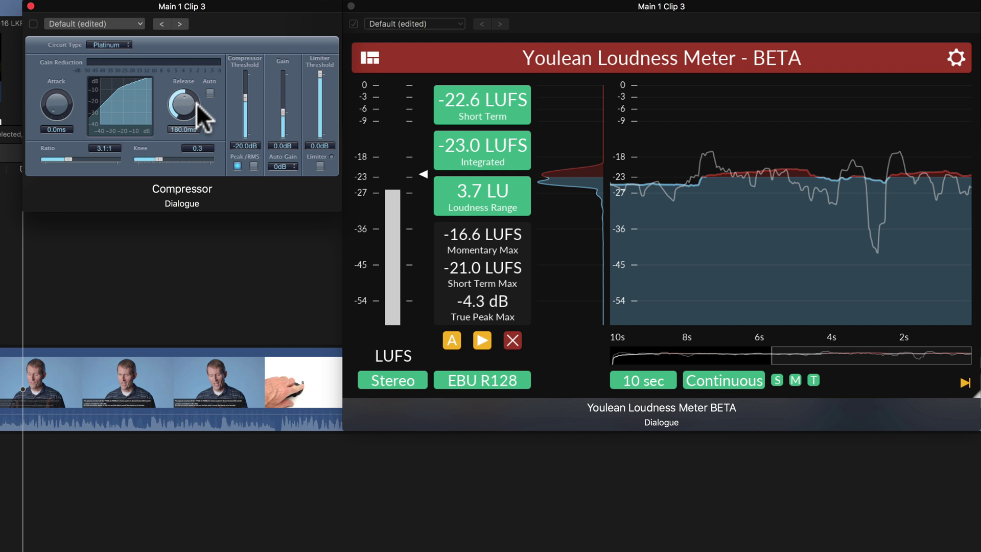
drag(319, 73, 314, 107)
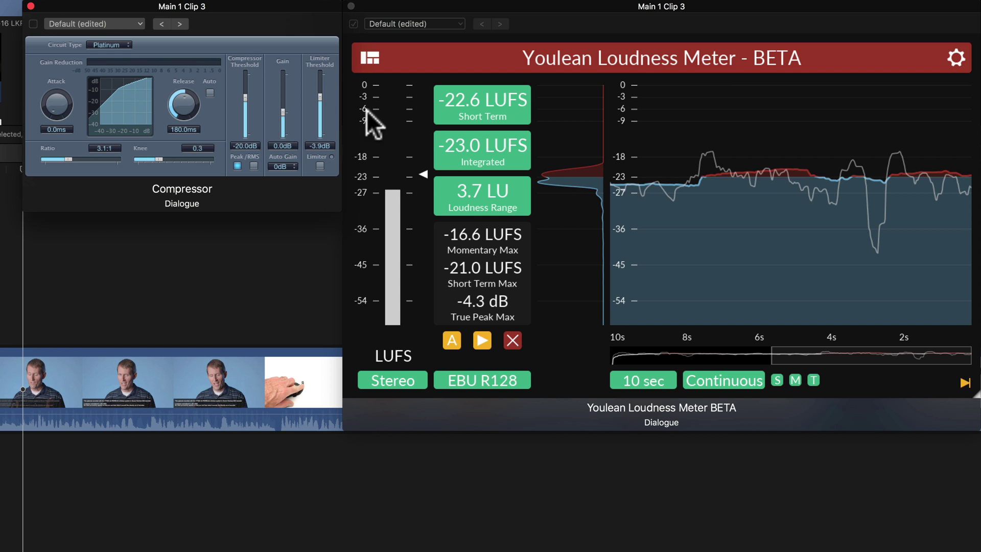
drag(323, 96, 320, 84)
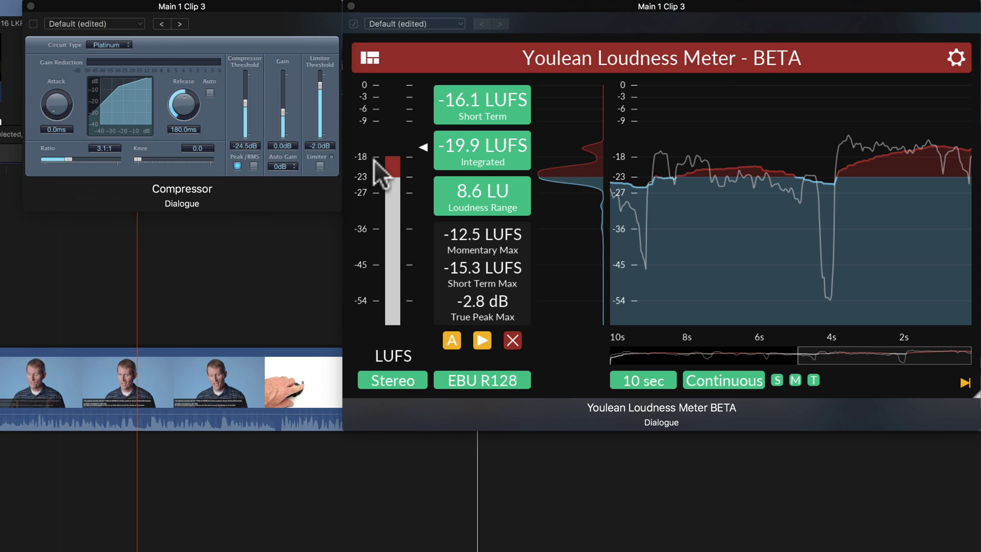
Re-enable the Compressor and, while playing, set threshold -12.5 dB and knee 0.3 (about -14.8 LUFS).
click(746, 90)
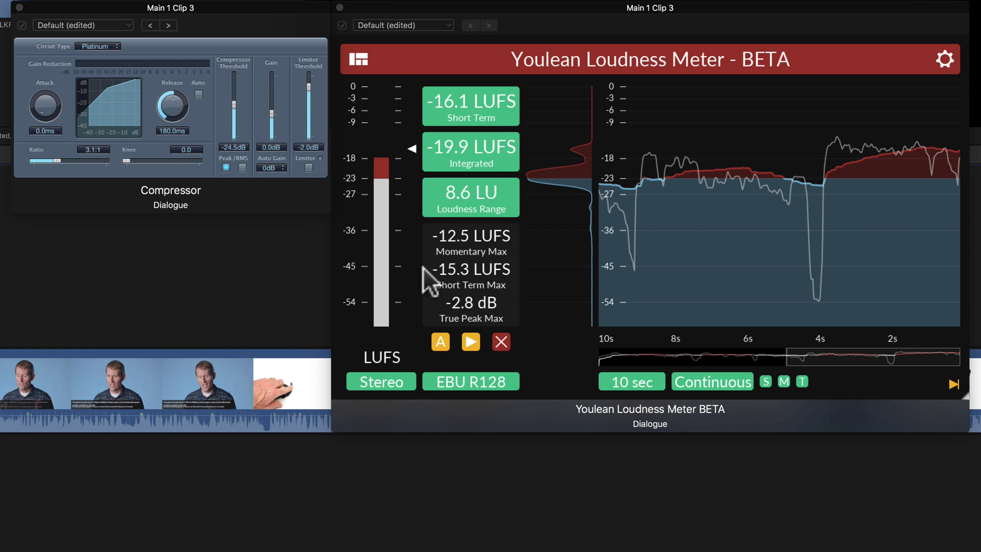
click(500, 342)
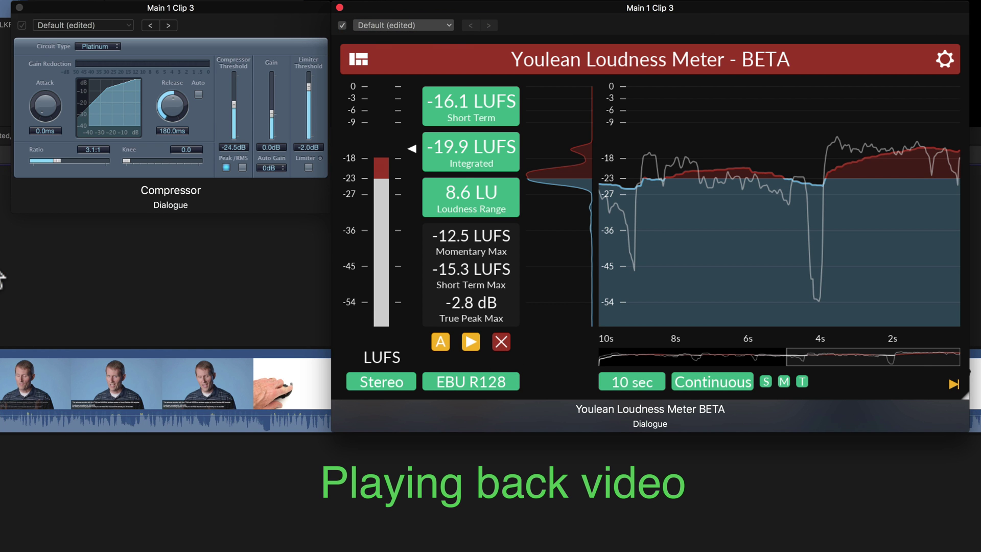
key(space)
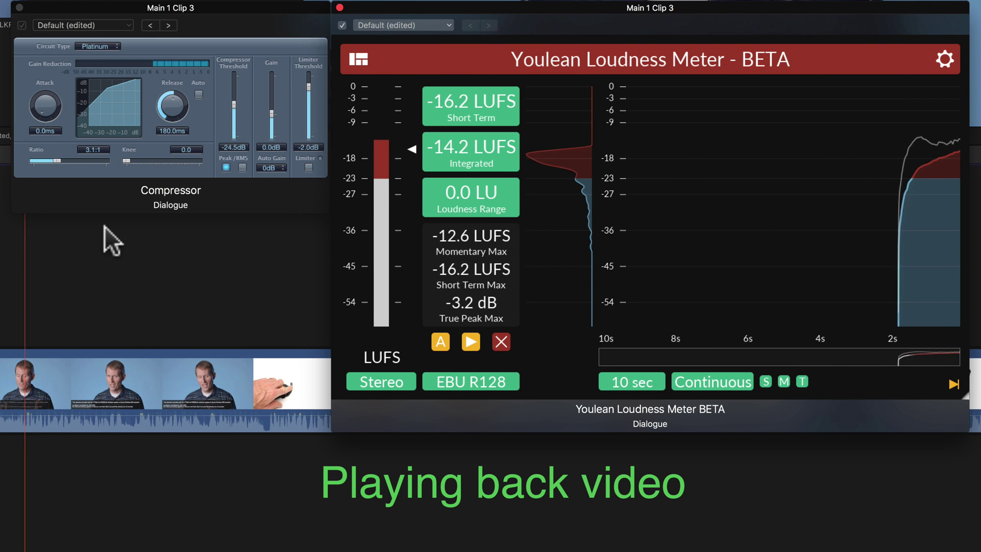
drag(231, 104, 234, 88)
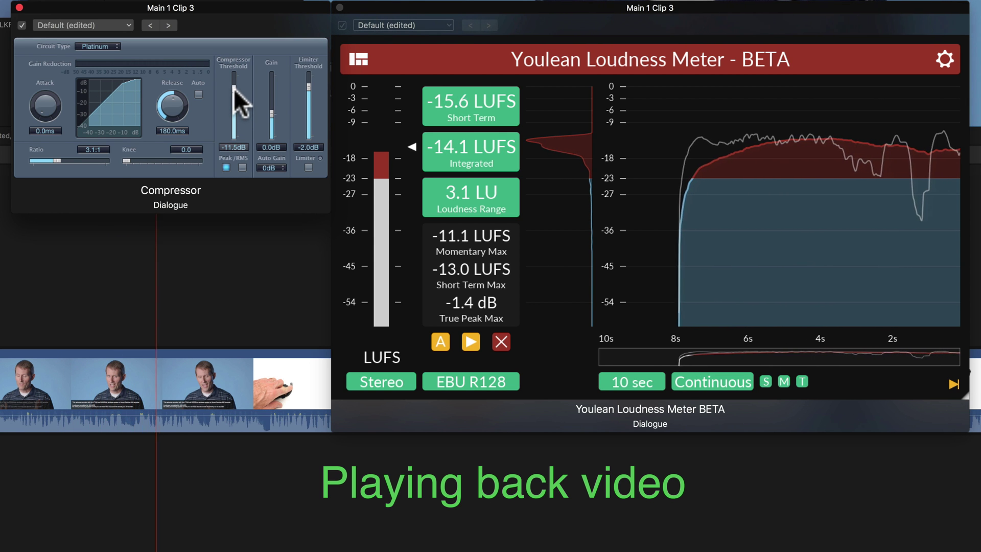
drag(127, 158, 143, 158)
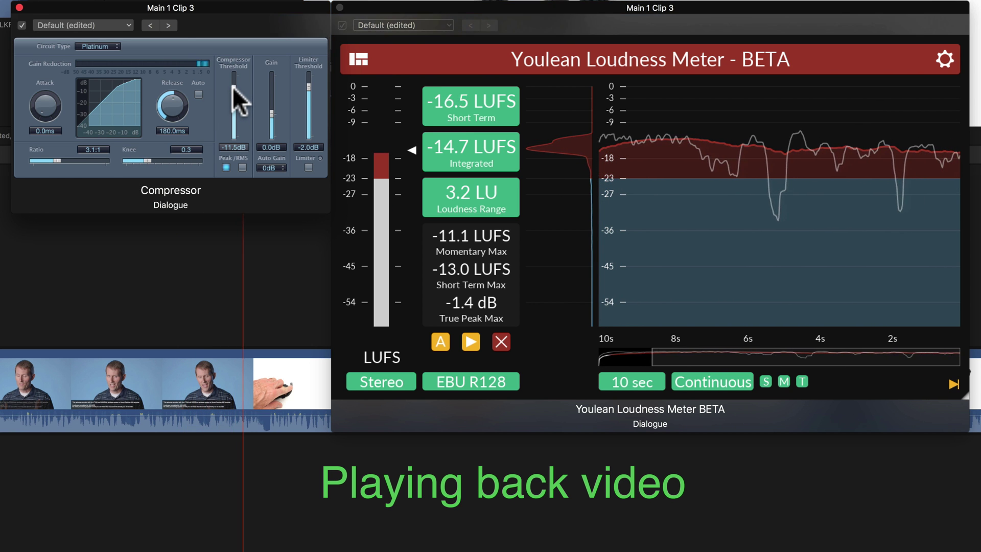
drag(232, 87, 233, 87)
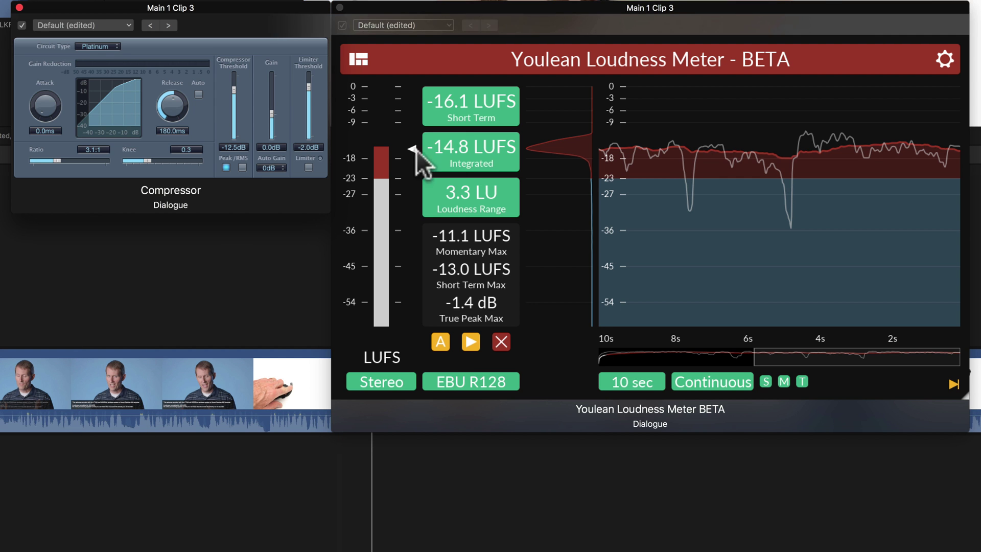
Replay the clip, raise the threshold to -11.5 dB and soften the knee to 0.5.
click(501, 341)
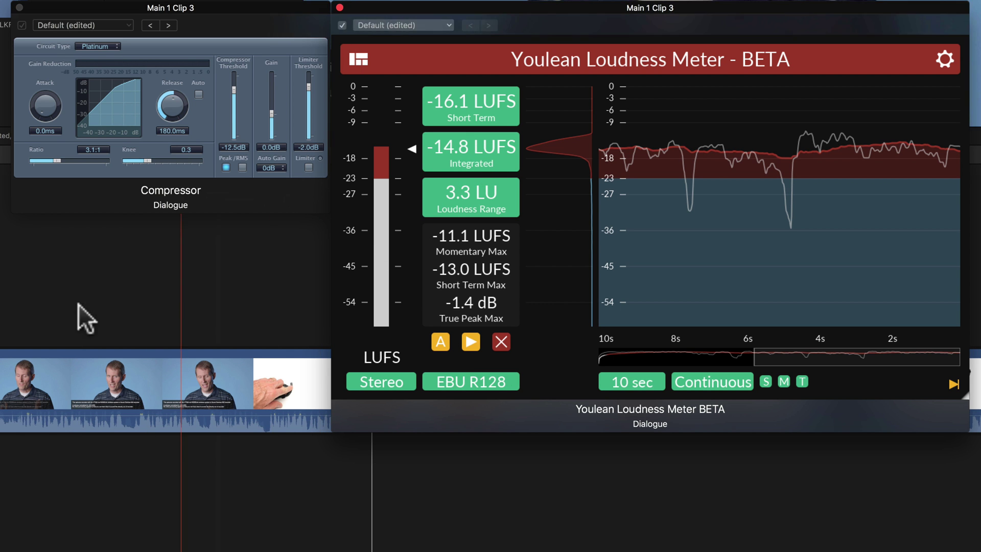
click(51, 304)
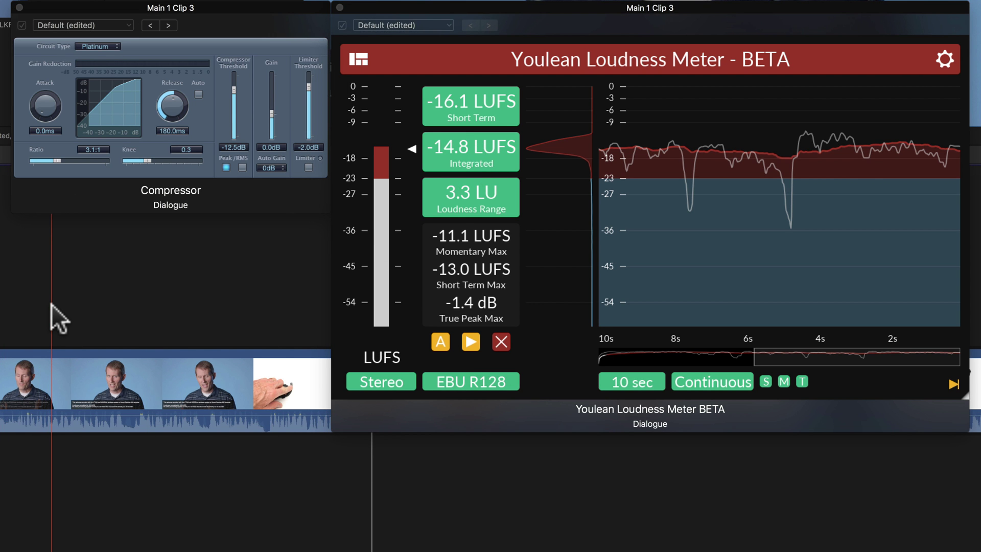
key(space)
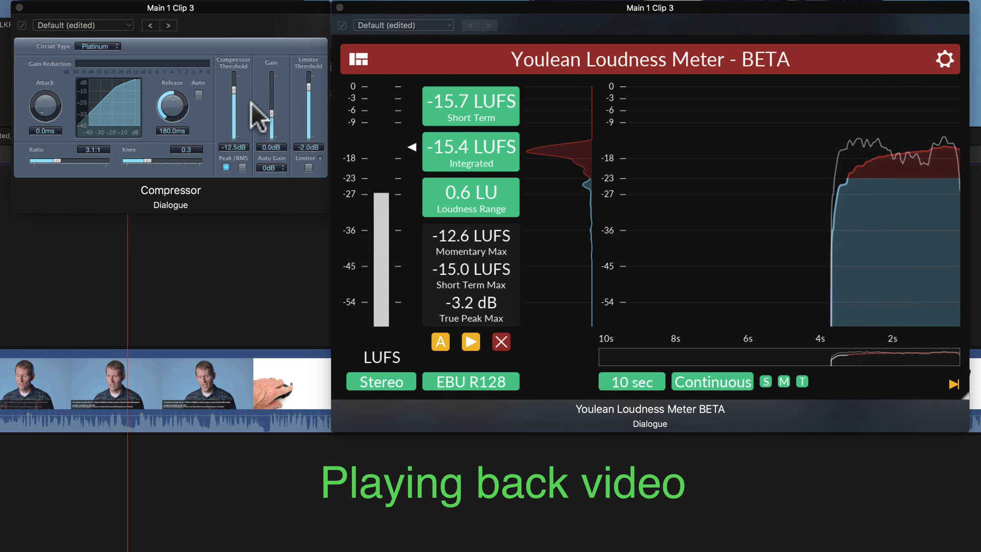
drag(232, 86, 231, 86)
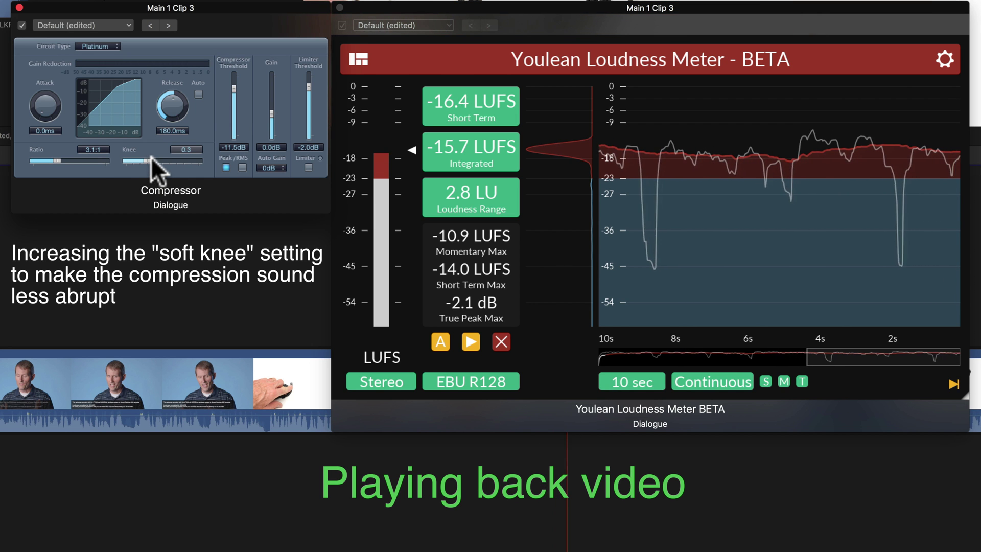
drag(151, 158, 161, 157)
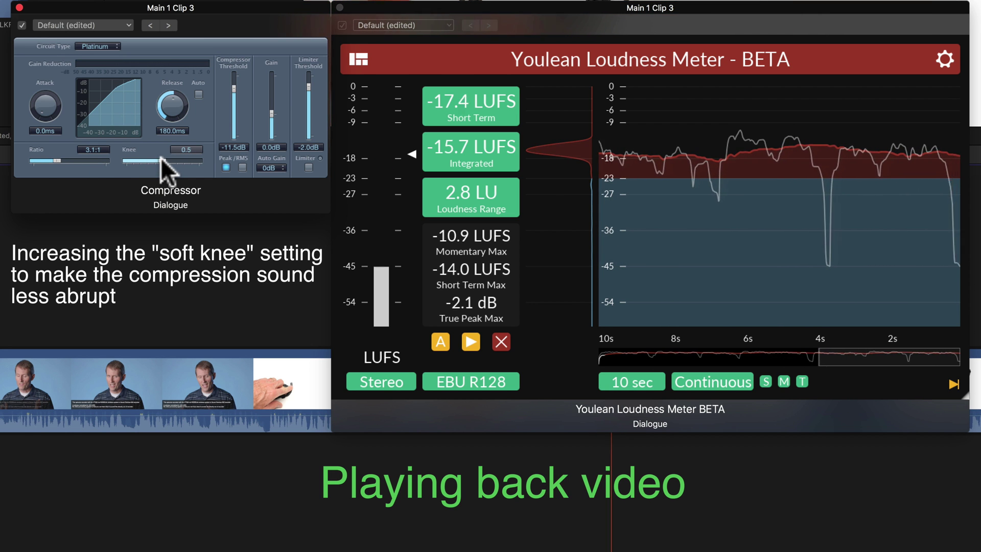